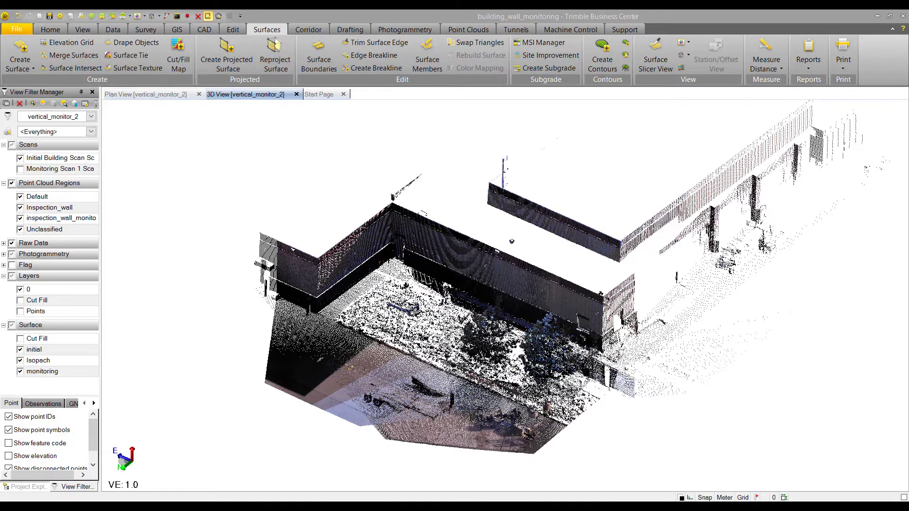
# Hide the Initial Building Scan so that only the projected wall surfaces are displayed in the 3D view.
pyautogui.moveTo(490, 291)
pyautogui.mouseDown()
pyautogui.moveTo(463, 287)
pyautogui.moveTo(496, 266)
pyautogui.mouseUp()
pyautogui.scroll(6, 491, 270)
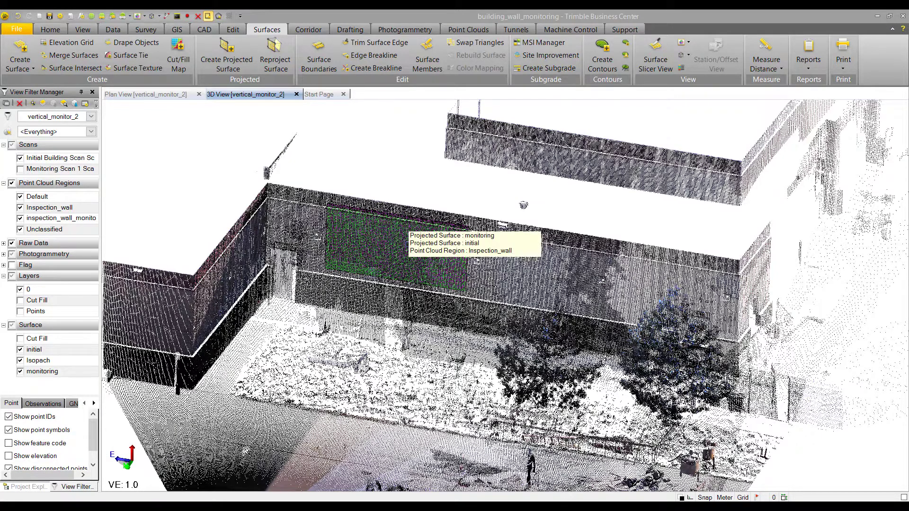
pyautogui.moveTo(528, 321); pyautogui.dragTo(479, 284)
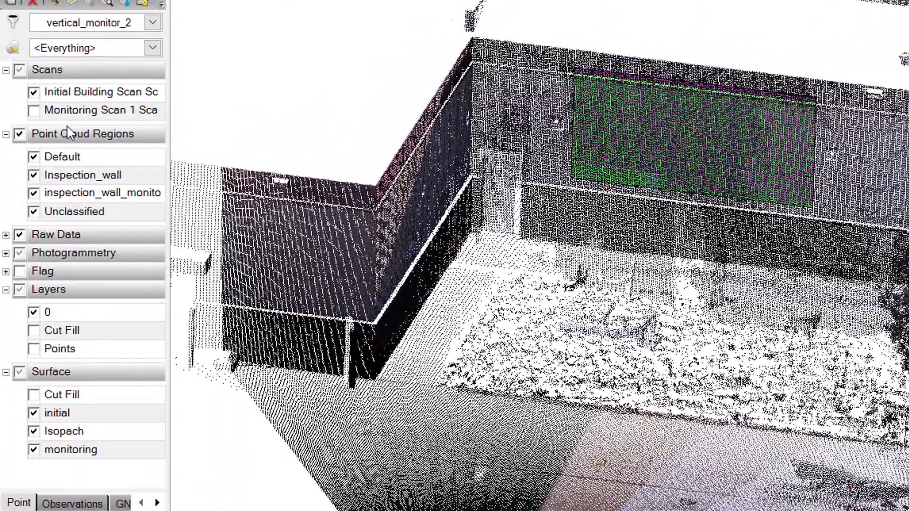
pyautogui.click(30, 117)
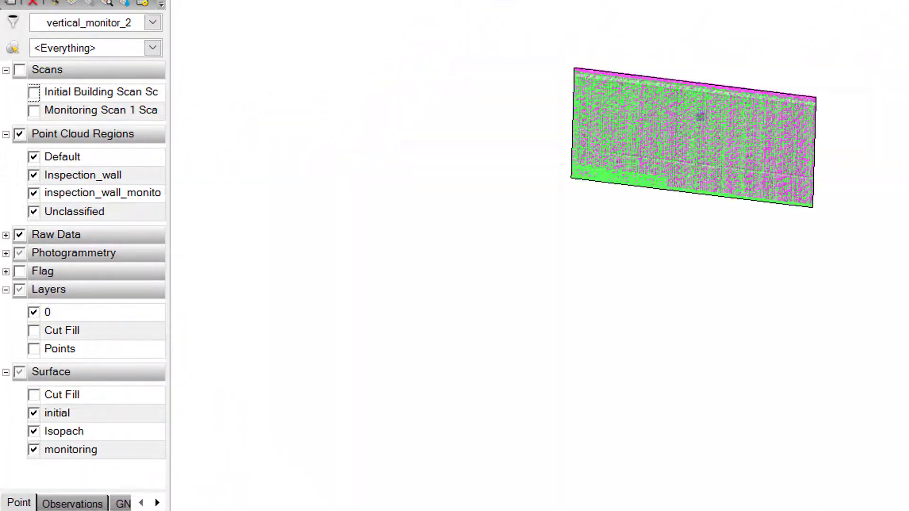
pyautogui.moveTo(715, 129); pyautogui.dragTo(710, 240, button='middle')
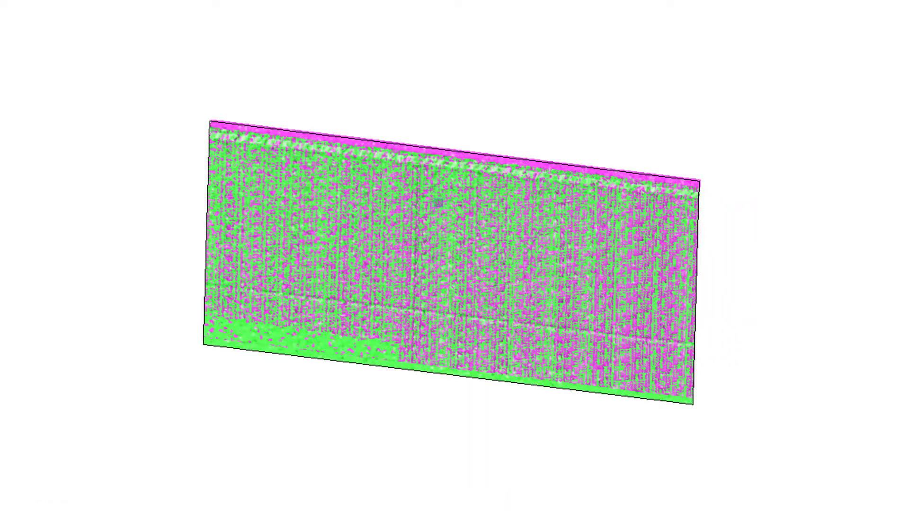
pyautogui.moveTo(465, 215)
pyautogui.keyDown('shift'); pyautogui.mouseDown(button='middle')
pyautogui.moveTo(456, 227)
pyautogui.moveTo(408, 232)
pyautogui.mouseUp(button='middle'); pyautogui.keyUp('shift')
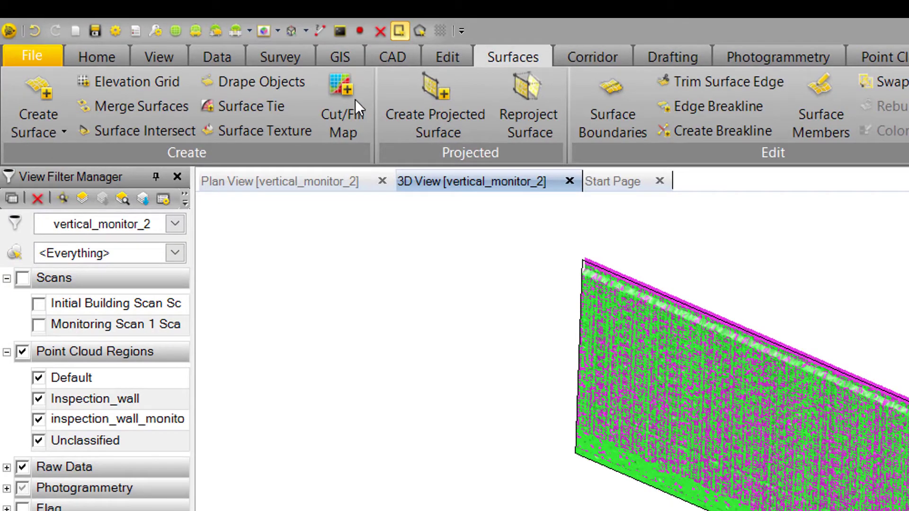
# Start a cut/fill map named "Cut Fill" with "initial" as the initial surface and "monitoring" as the final surface.
pyautogui.click(346, 108)
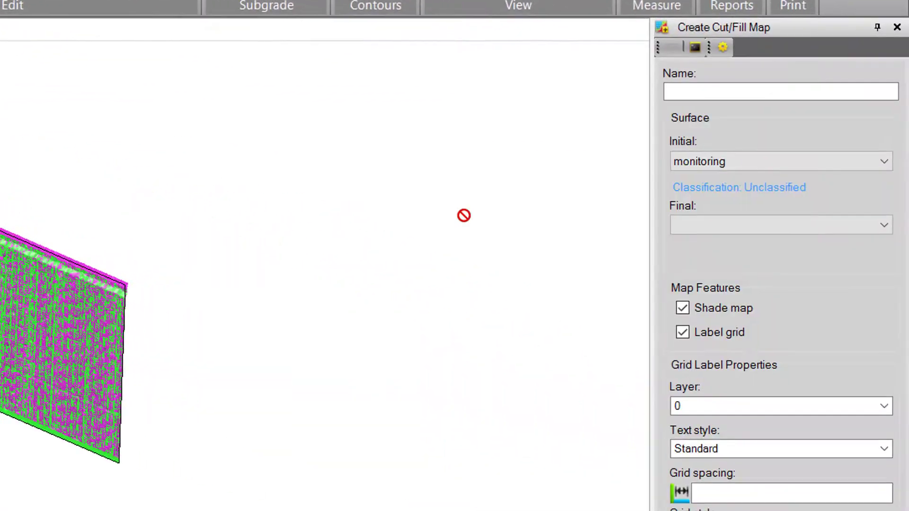
pyautogui.click(746, 90)
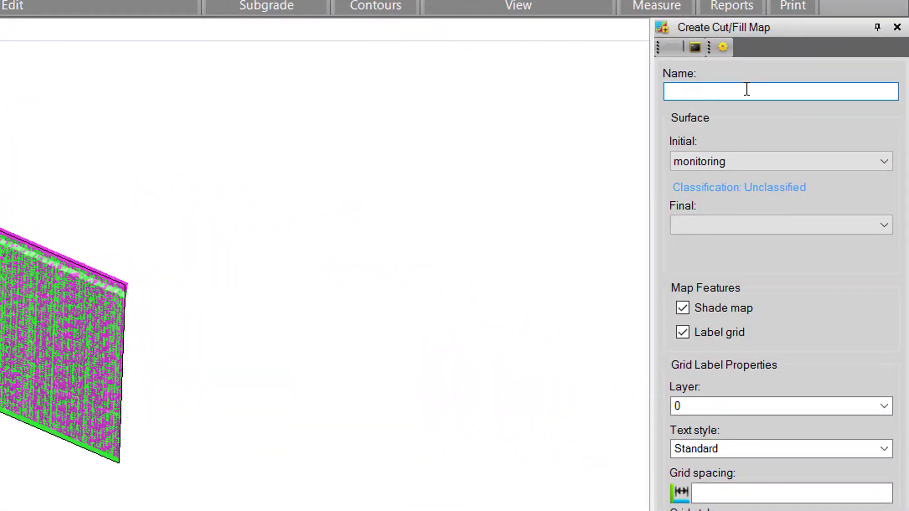
pyautogui.write('Cut Fill')
pyautogui.click(886, 170)
pyautogui.click(885, 175)
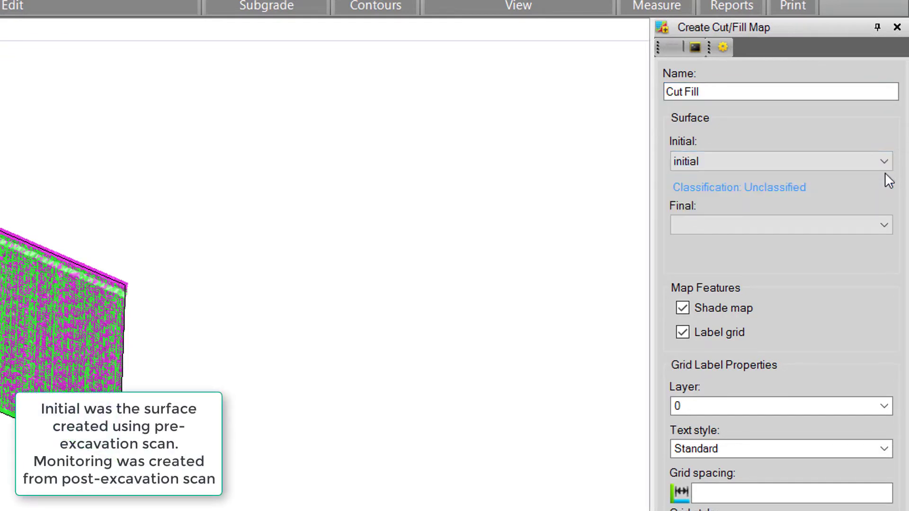
pyautogui.click(884, 230)
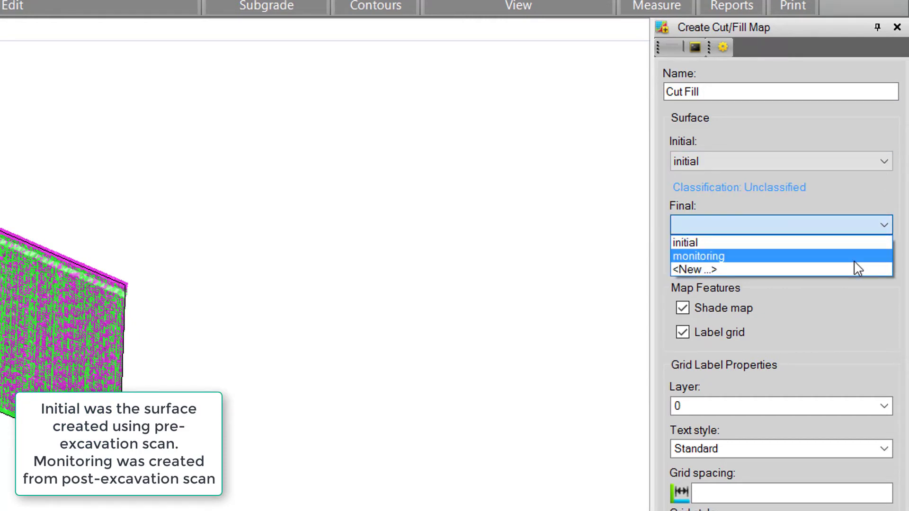
pyautogui.click(854, 259)
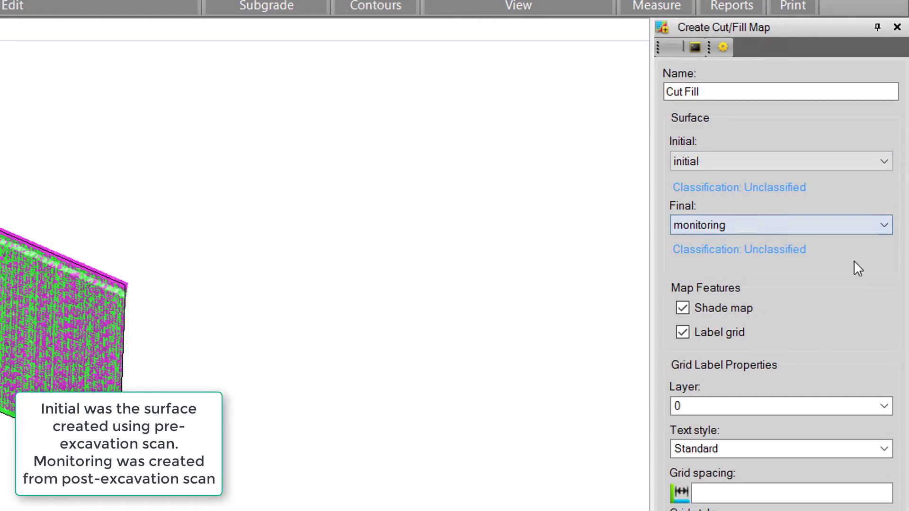
# Create a new layer named "Cut Fill" and assign it to the map's grid labels.
pyautogui.click(880, 406)
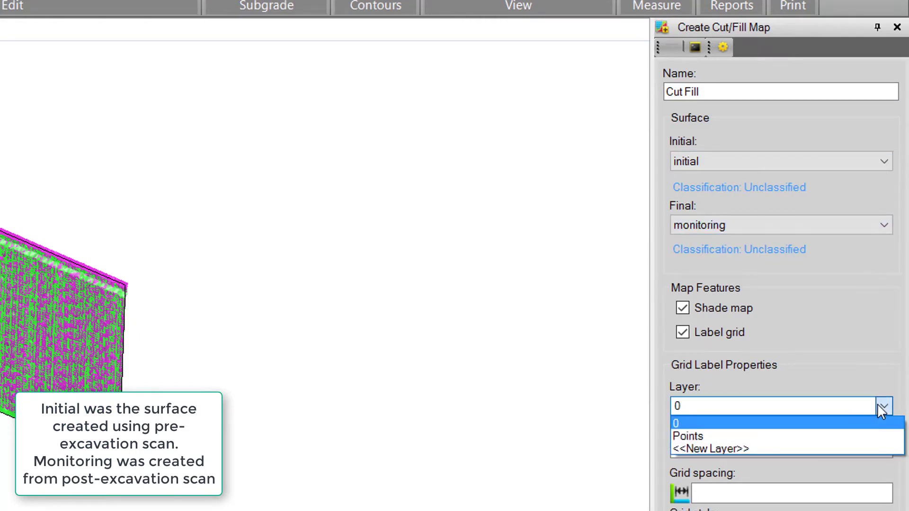
pyautogui.click(773, 449)
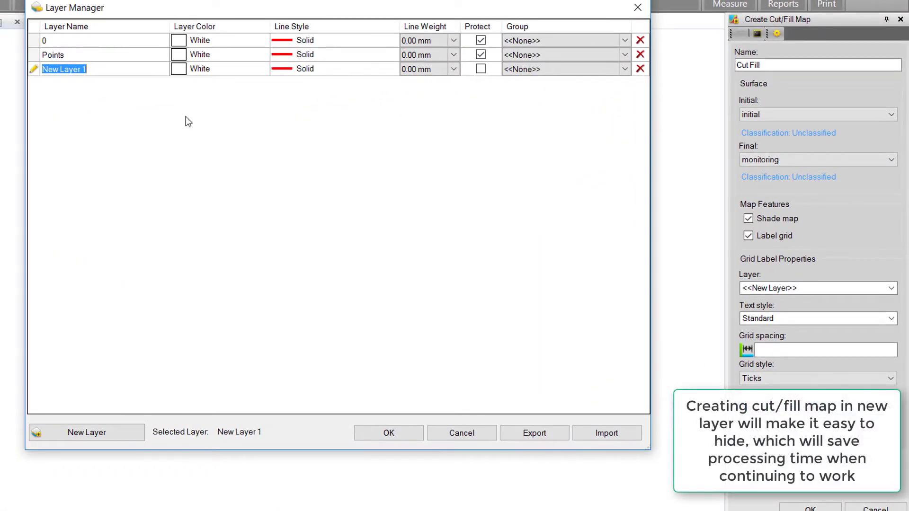
pyautogui.write('Cut Fil')
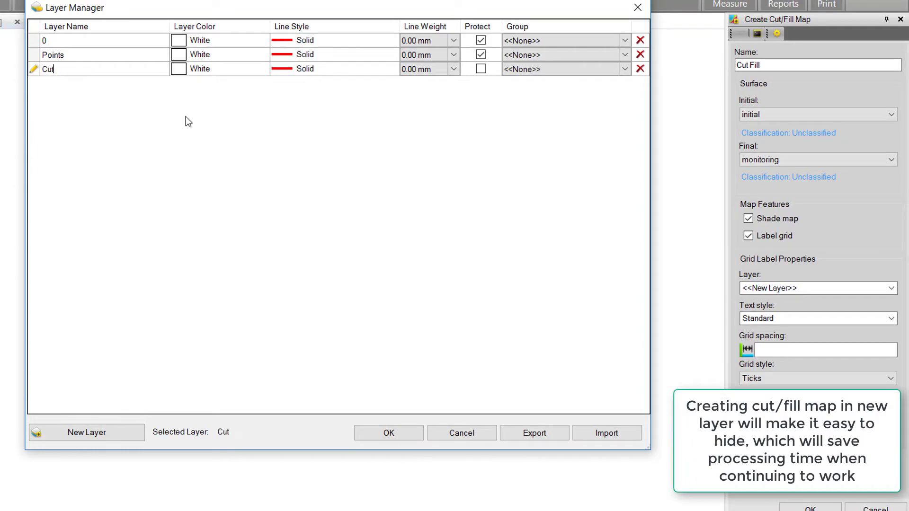
pyautogui.write('l')
pyautogui.click(387, 432)
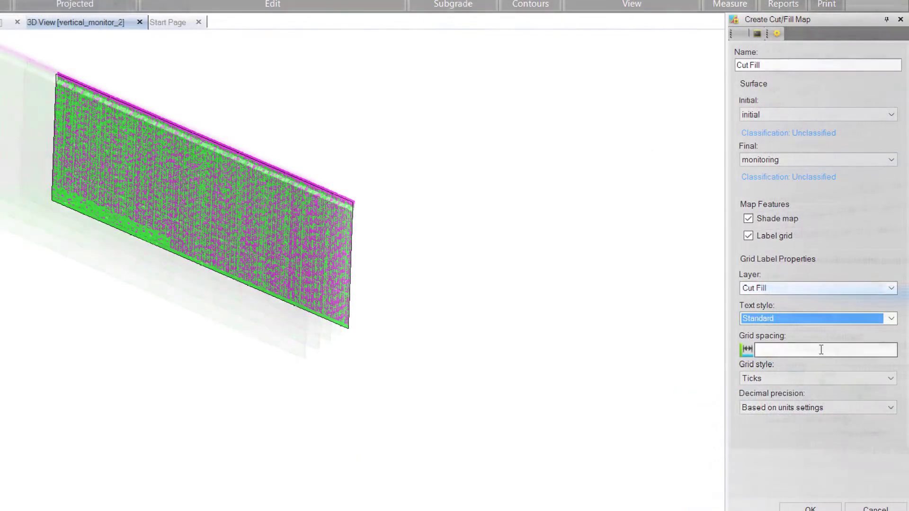
# Set the grid label spacing to 0.2 and generate the cut/fill map.
pyautogui.click(821, 351)
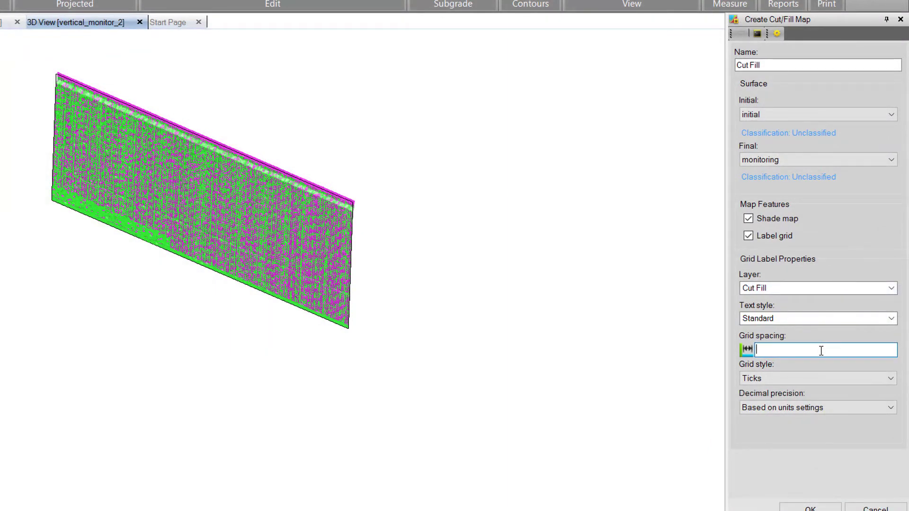
pyautogui.write('.2')
pyautogui.click(811, 507)
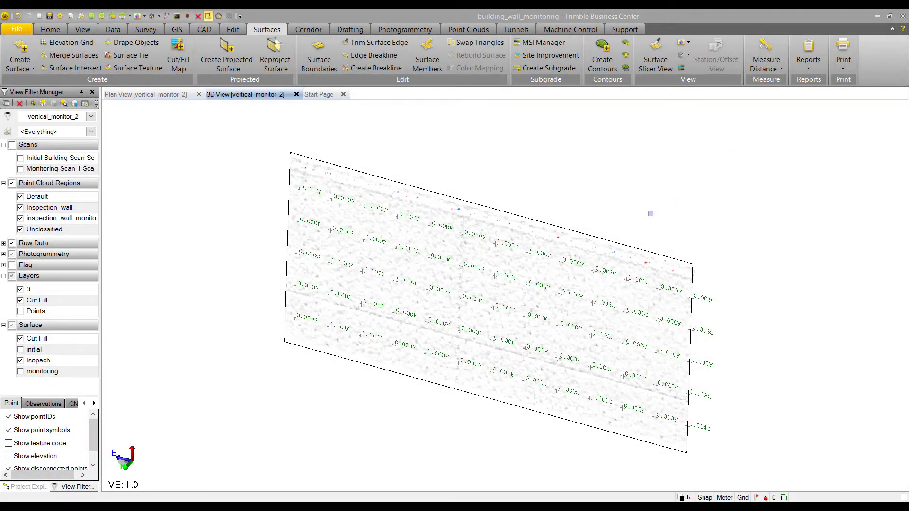
# Examine the cut and fill labels and the shading across the wall map from close up.
pyautogui.scroll(4, 482, 258)
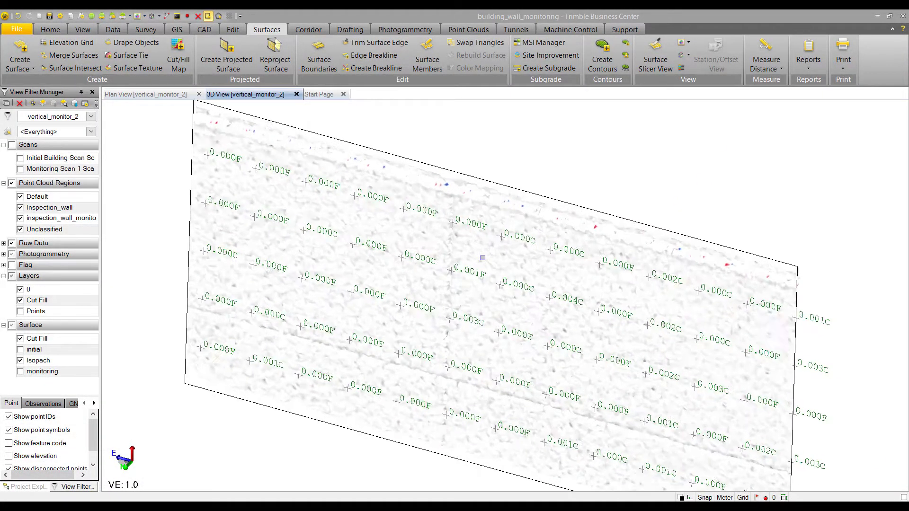
pyautogui.moveTo(483, 257); pyautogui.dragTo(474, 252, button='middle')
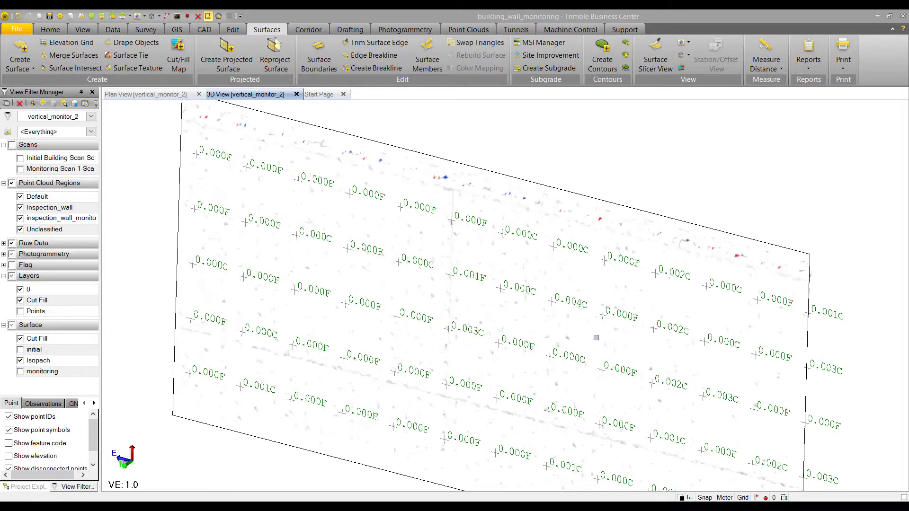
pyautogui.moveTo(594, 336); pyautogui.dragTo(530, 281, button='middle')
pyautogui.scroll(2, 532, 281)
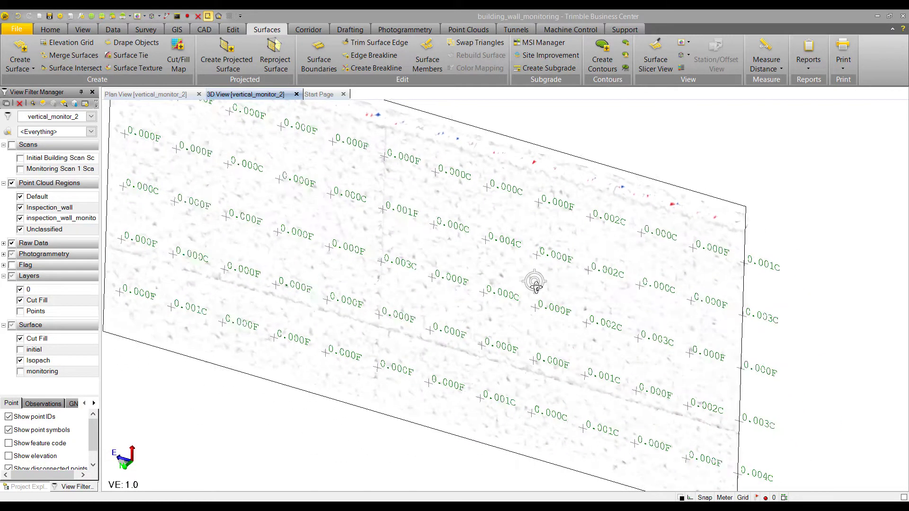
pyautogui.moveTo(458, 252); pyautogui.dragTo(531, 286, button='middle')
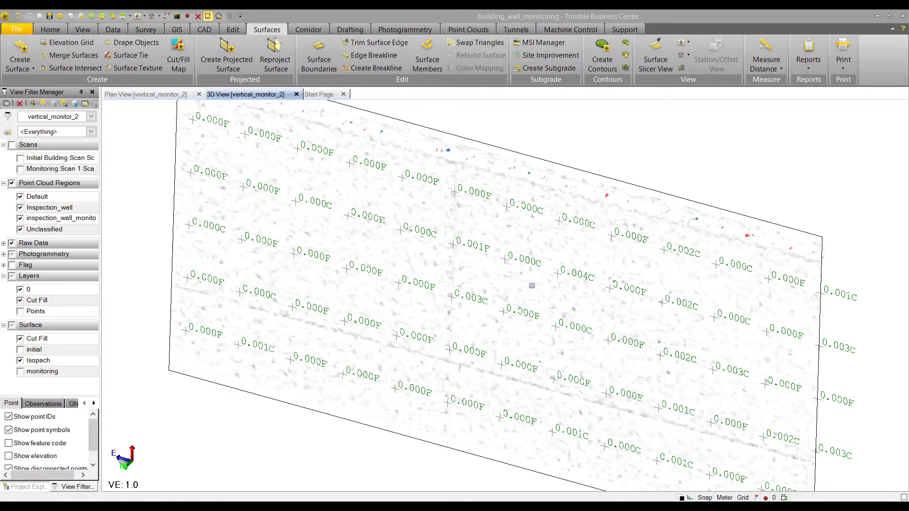
pyautogui.moveTo(532, 285); pyautogui.dragTo(588, 279, button='middle')
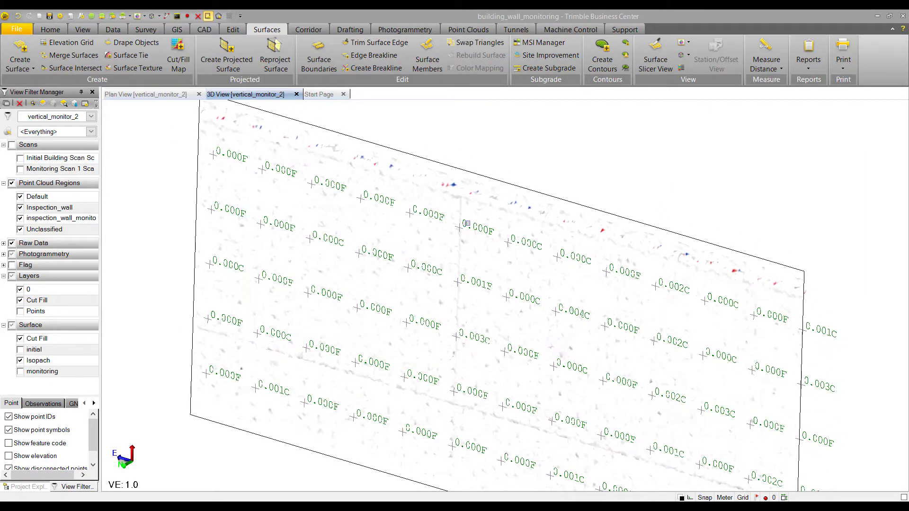
pyautogui.moveTo(472, 228)
pyautogui.mouseDown(button='right')
pyautogui.moveTo(549, 224)
pyautogui.moveTo(518, 233)
pyautogui.mouseUp(button='right')
pyautogui.moveTo(580, 252)
pyautogui.mouseDown(button='middle')
pyautogui.moveTo(529, 215)
pyautogui.moveTo(610, 225)
pyautogui.moveTo(574, 222)
pyautogui.mouseUp(button='middle')
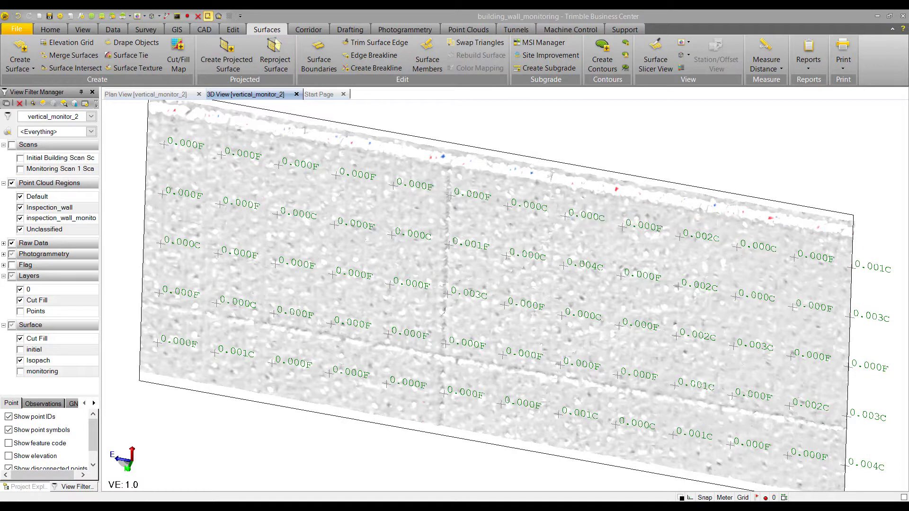
# In the project's surface computation settings, set the above and below design grade tolerances for grid labels to 0.001 m.
pyautogui.click(60, 18)
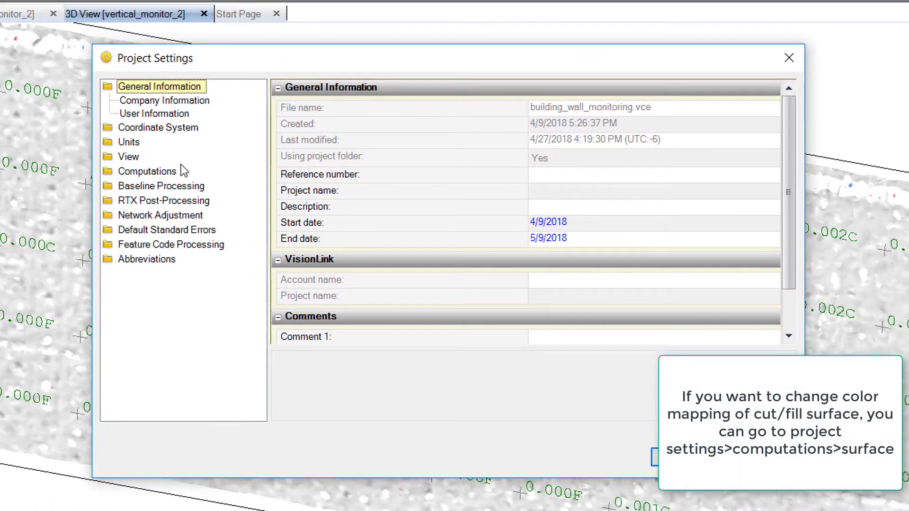
pyautogui.click(146, 172)
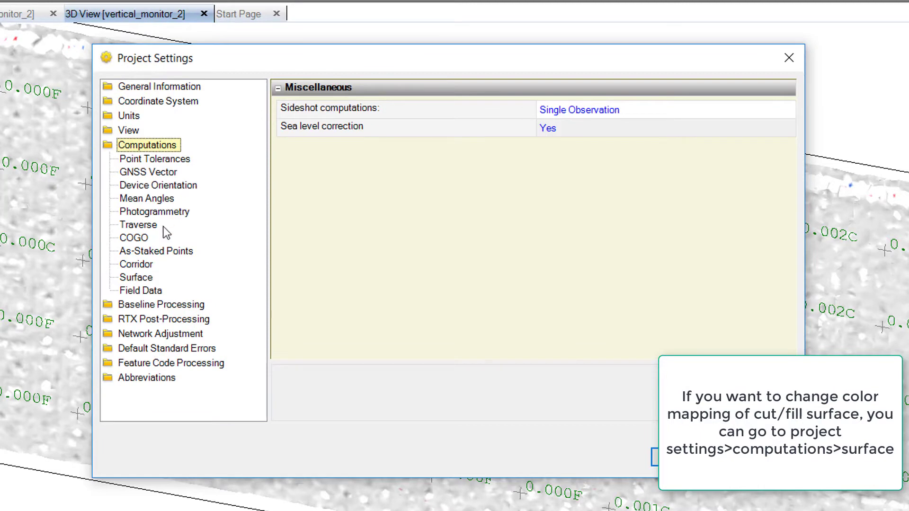
pyautogui.click(145, 278)
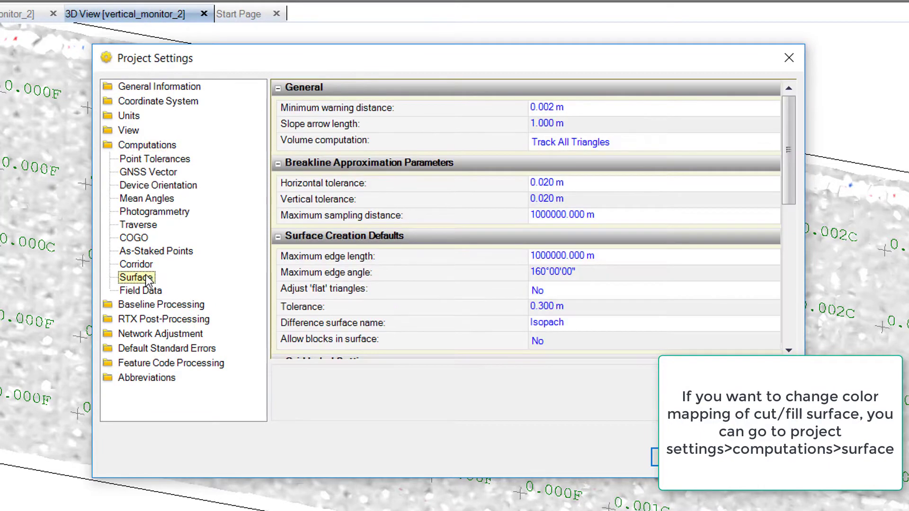
pyautogui.moveTo(783, 154)
pyautogui.mouseDown()
pyautogui.moveTo(791, 157)
pyautogui.moveTo(793, 321)
pyautogui.mouseUp()
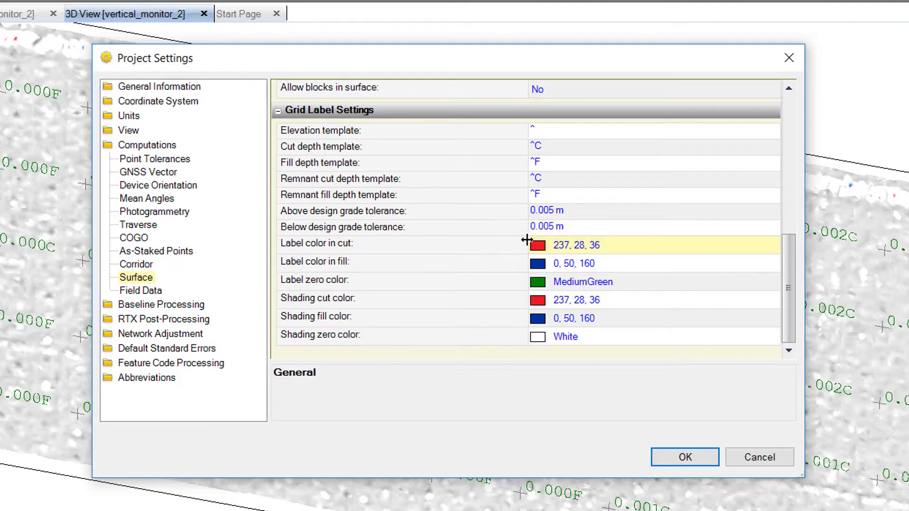
pyautogui.click(555, 210)
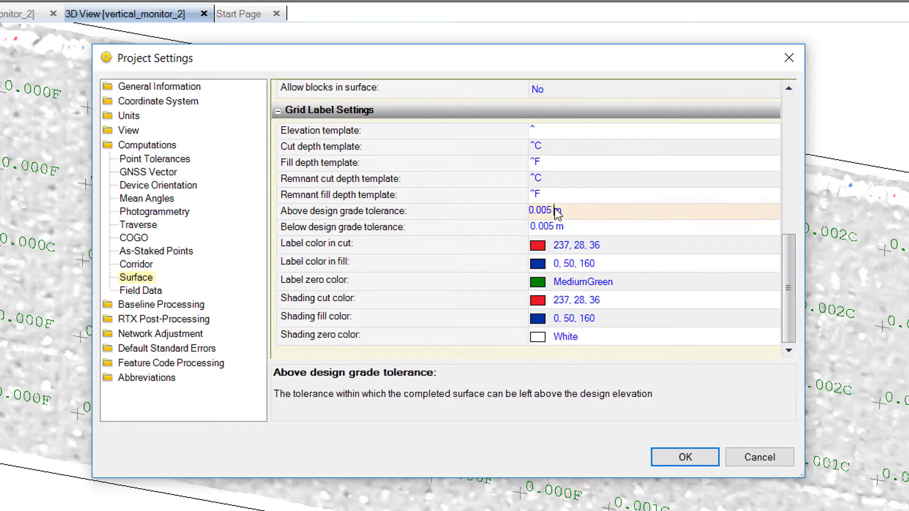
pyautogui.moveTo(554, 210); pyautogui.dragTo(550, 211)
pyautogui.write('1')
pyautogui.click(552, 227)
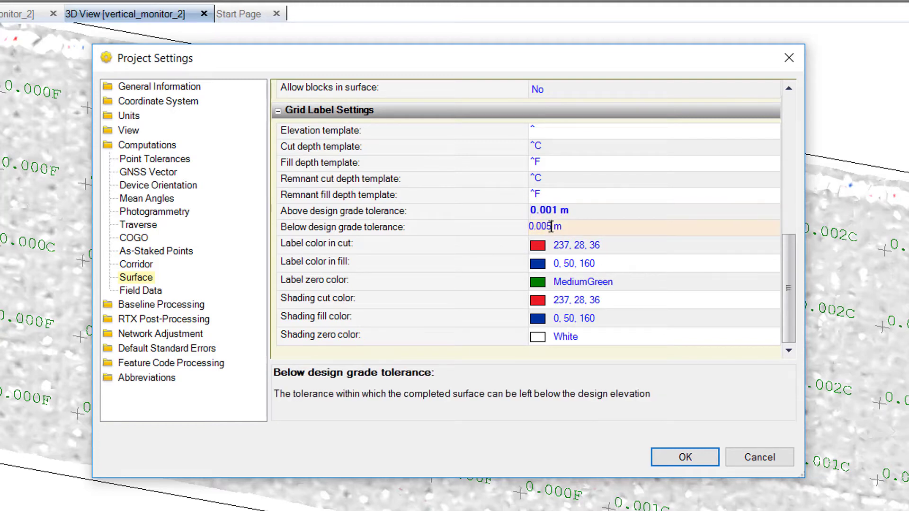
pyautogui.moveTo(552, 227); pyautogui.dragTo(547, 227)
pyautogui.write('1')
pyautogui.click(595, 209)
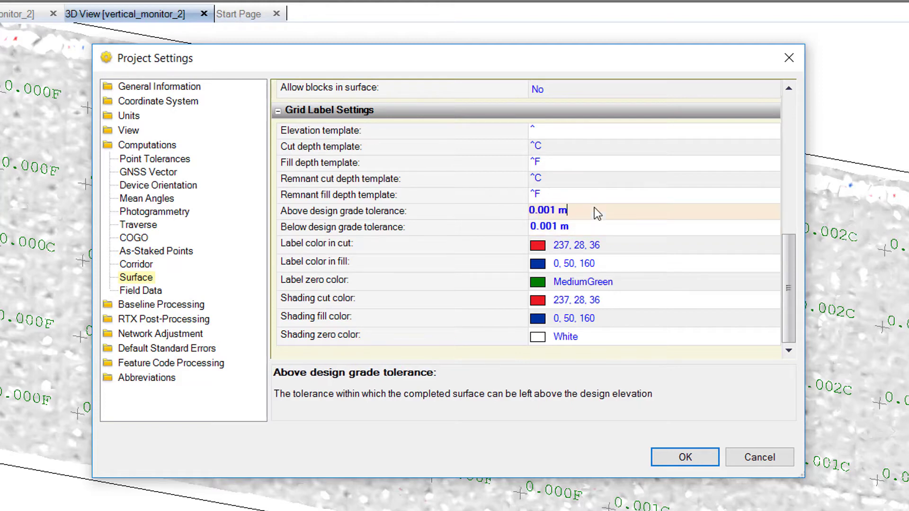
pyautogui.click(685, 457)
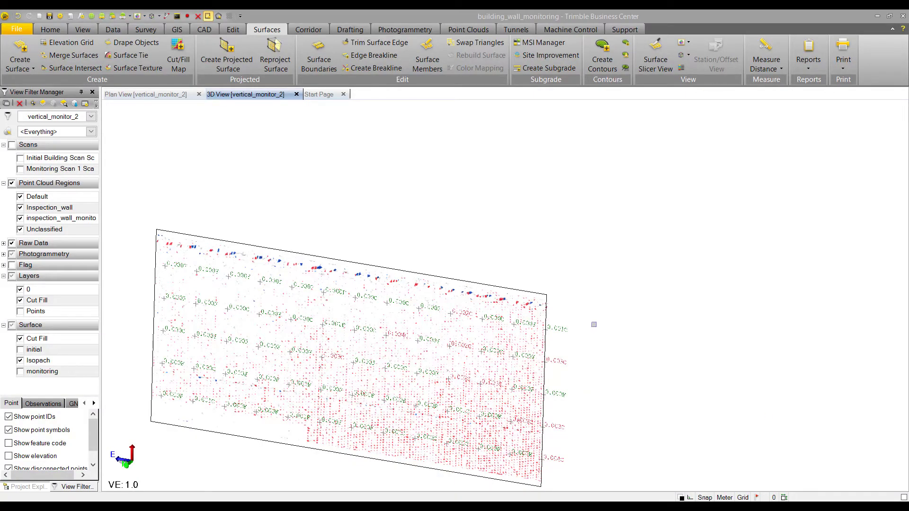
# Inspect the cut/fill map's label colors and shading under the new tolerances, from the lower corner to the whole wall.
pyautogui.moveTo(595, 332); pyautogui.dragTo(606, 221, button='middle')
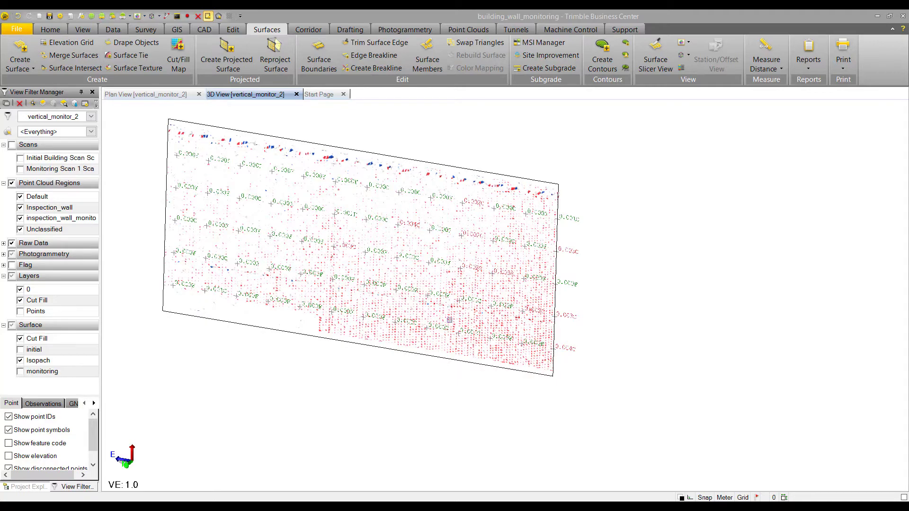
pyautogui.scroll(5, 509, 273)
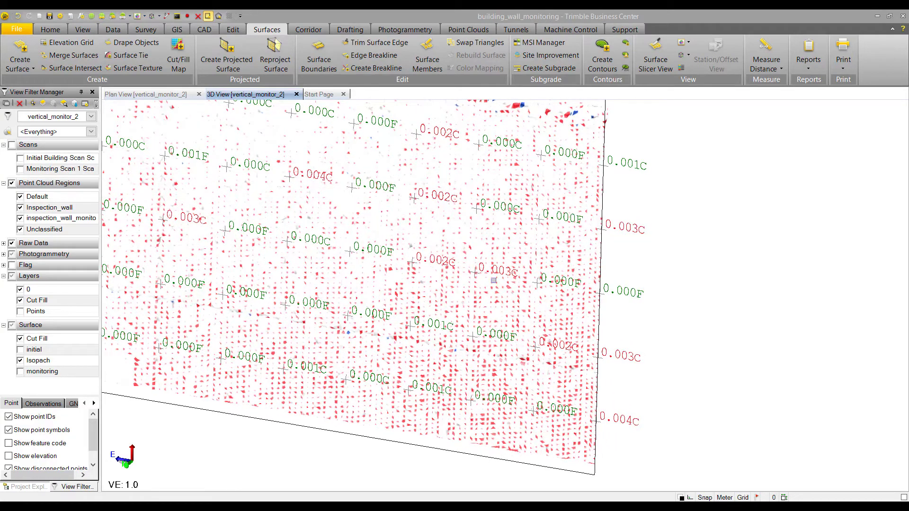
pyautogui.scroll(-8, 359, 252)
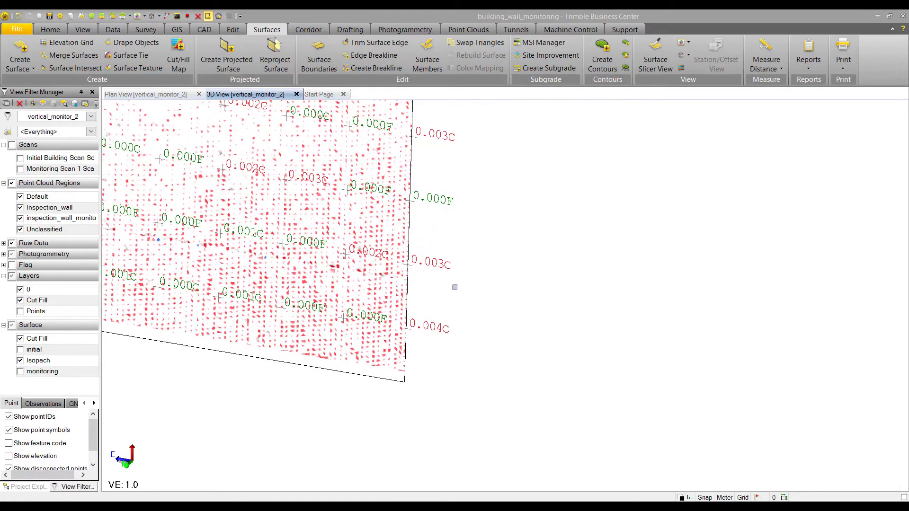
pyautogui.scroll(-2, 455, 287)
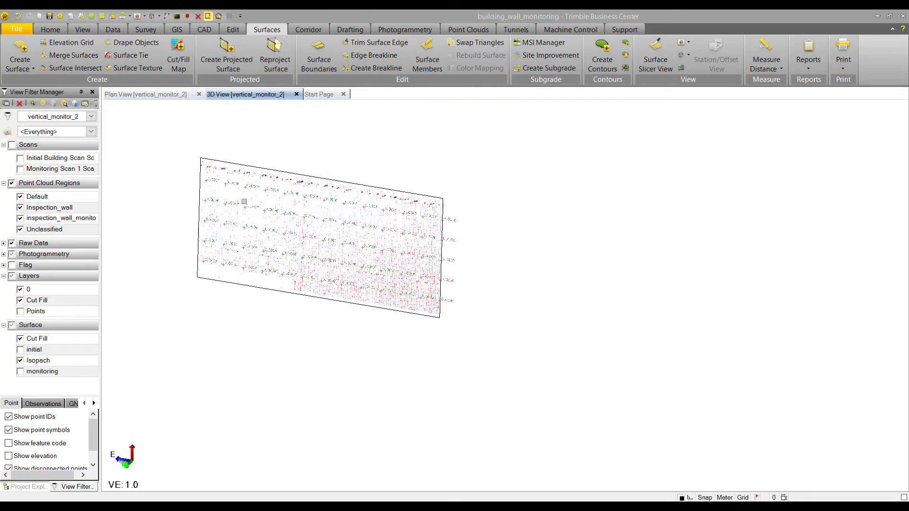
pyautogui.moveTo(243, 202); pyautogui.dragTo(522, 377, button='middle')
pyautogui.scroll(6, 522, 378)
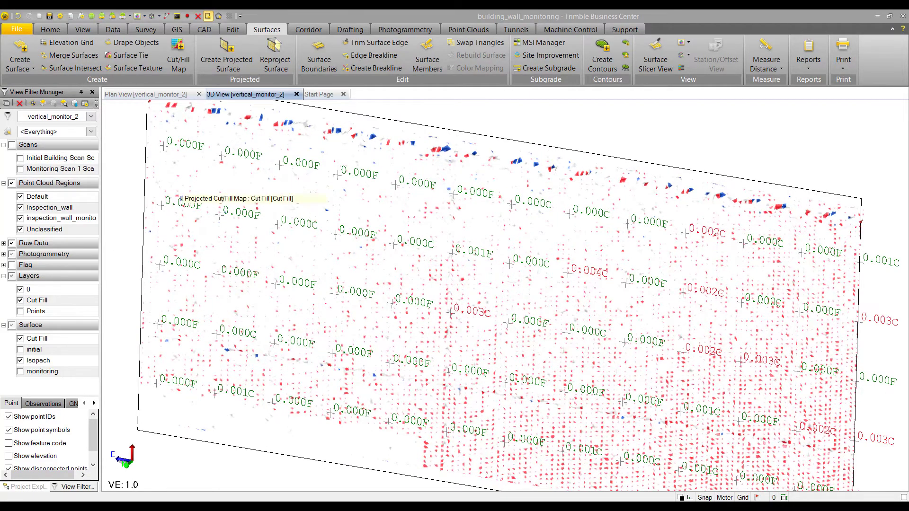
# Generate a surface-to-surface earthwork report comparing the initial surface with the final monitoring surface, with volume totals only.
pyautogui.moveTo(183, 199); pyautogui.dragTo(206, 222, button='middle')
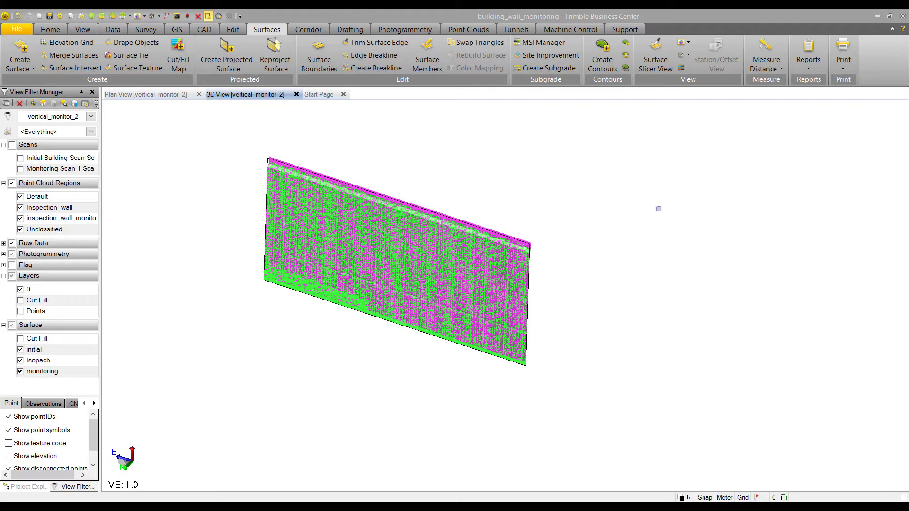
pyautogui.click(812, 69)
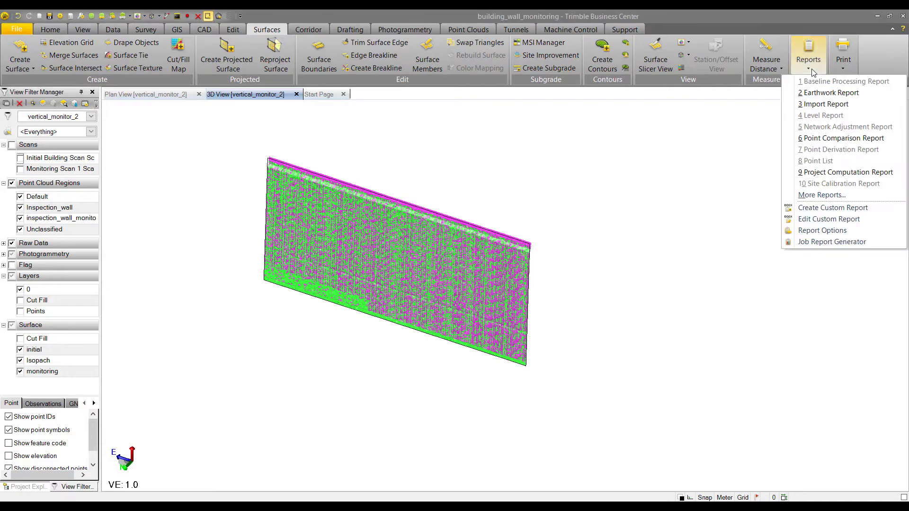
pyautogui.click(816, 93)
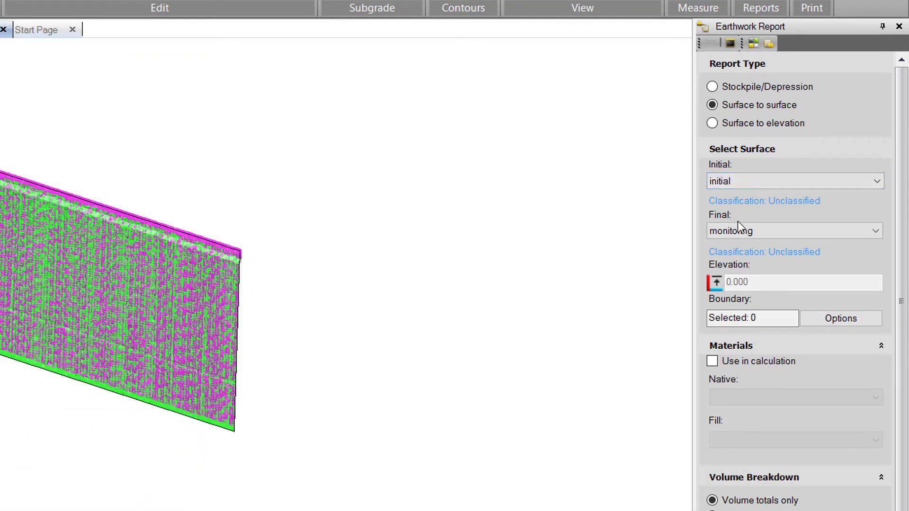
pyautogui.click(848, 225)
pyautogui.click(848, 224)
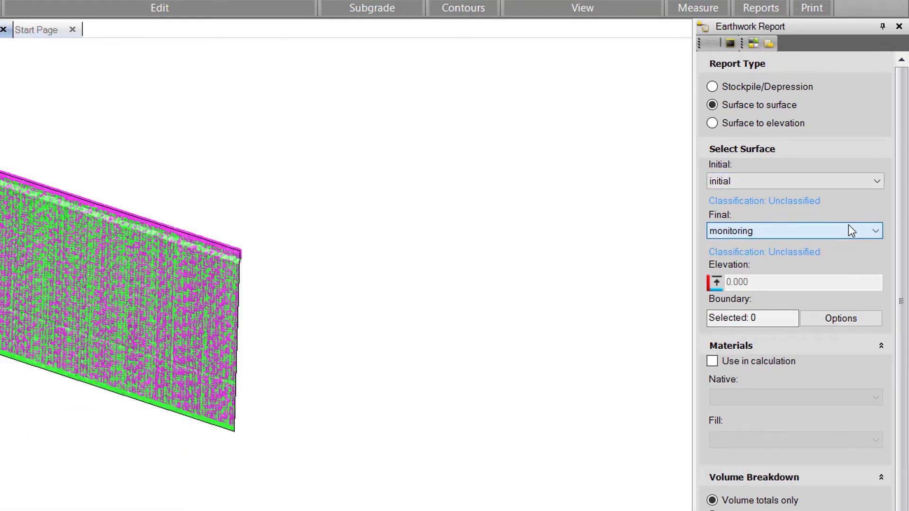
pyautogui.moveTo(905, 259); pyautogui.dragTo(905, 297)
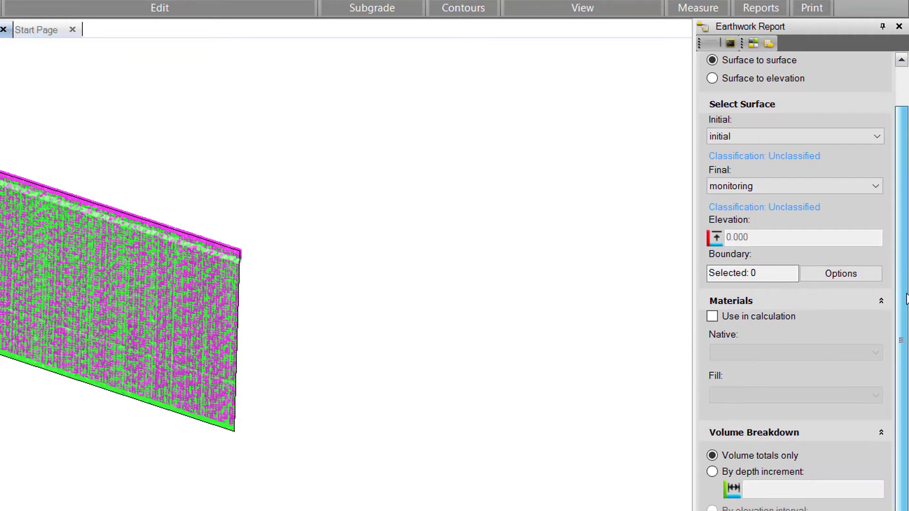
pyautogui.click(882, 301)
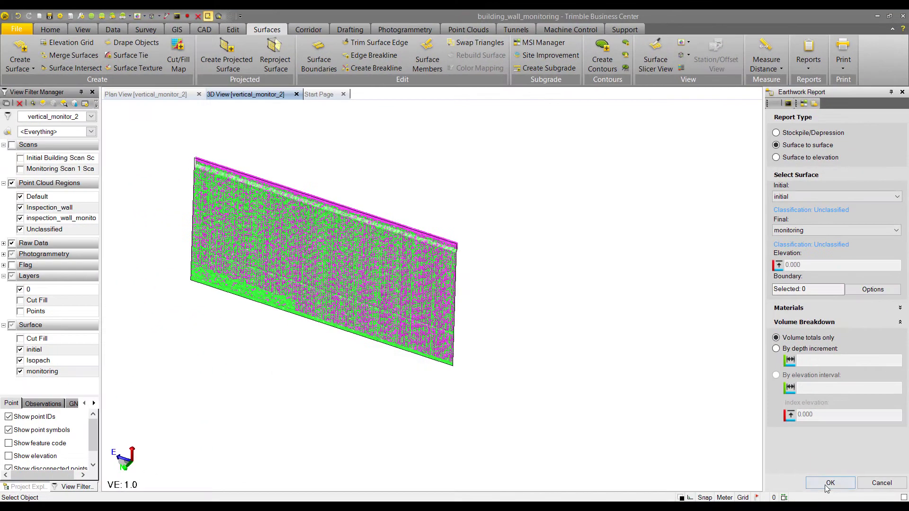
pyautogui.click(830, 483)
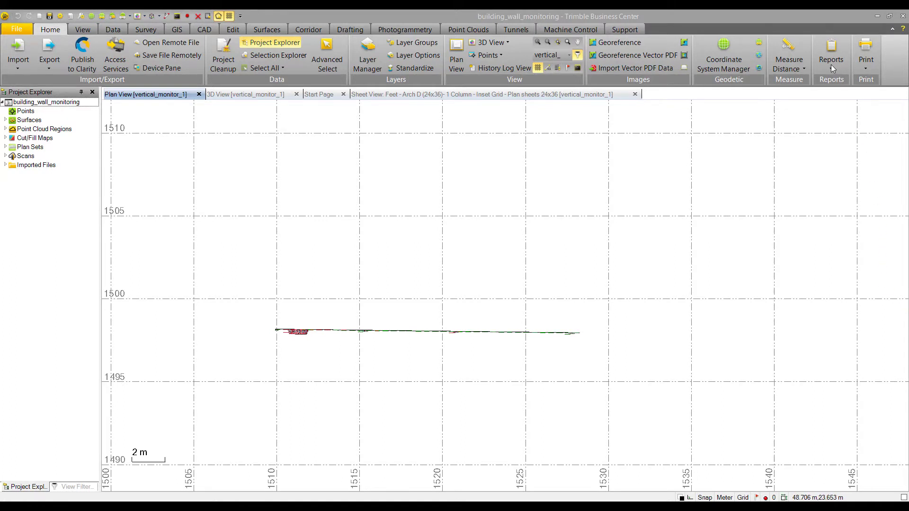
# Start a custom report named Custom_projected with the description Projected_surface_report.
pyautogui.click(832, 66)
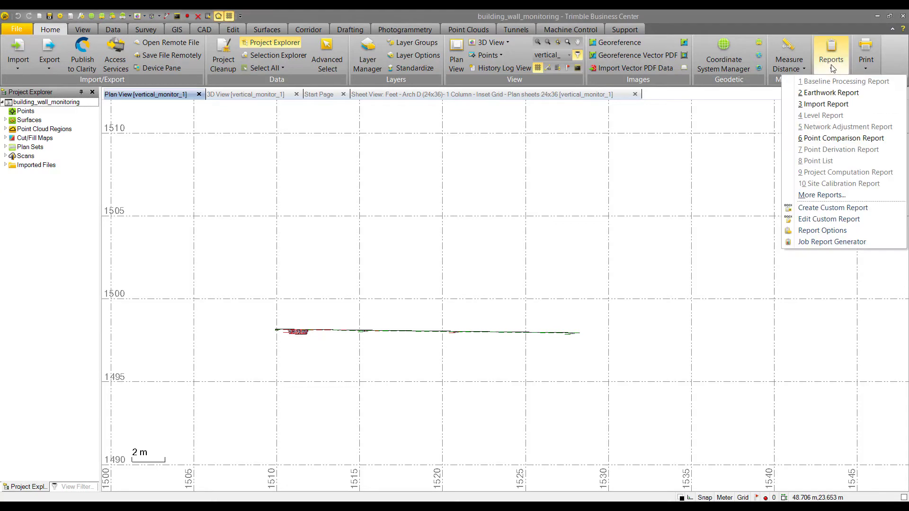
pyautogui.click(840, 209)
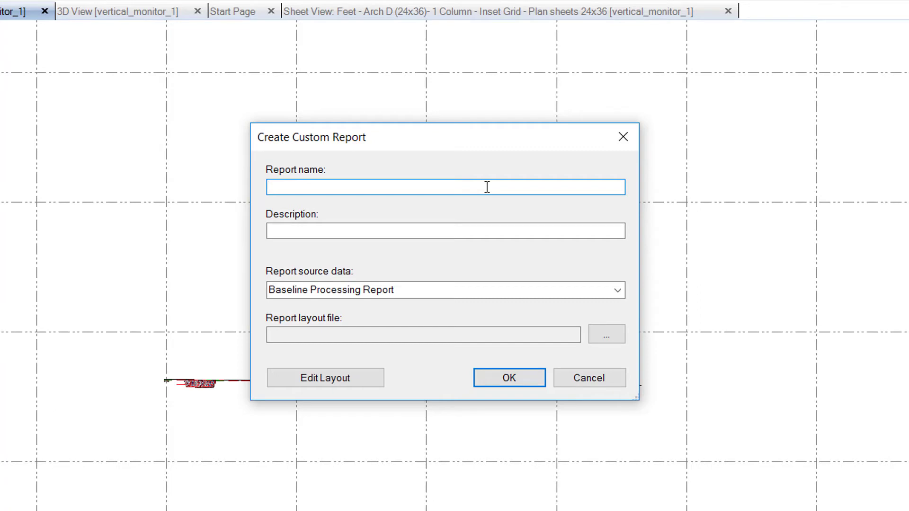
pyautogui.write('Custom_projected')
pyautogui.press('Tab')
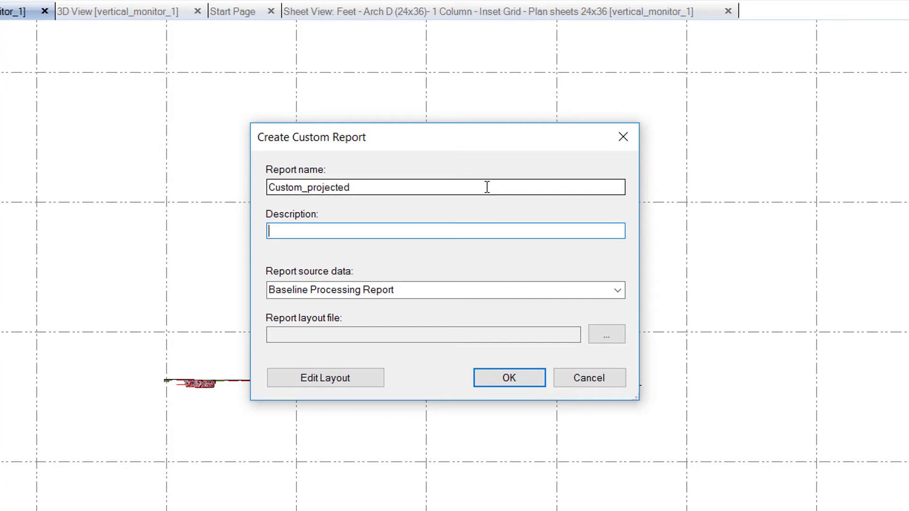
pyautogui.write('Projected_surface_')
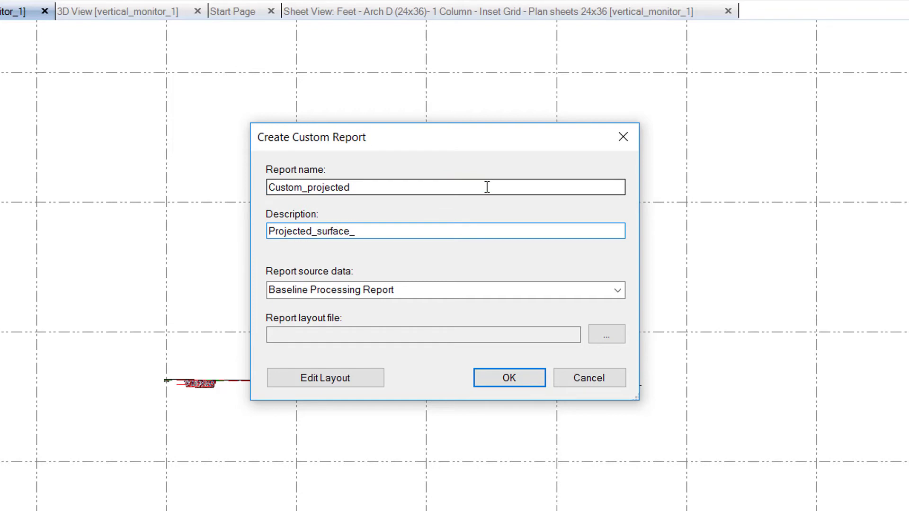
pyautogui.write('report')
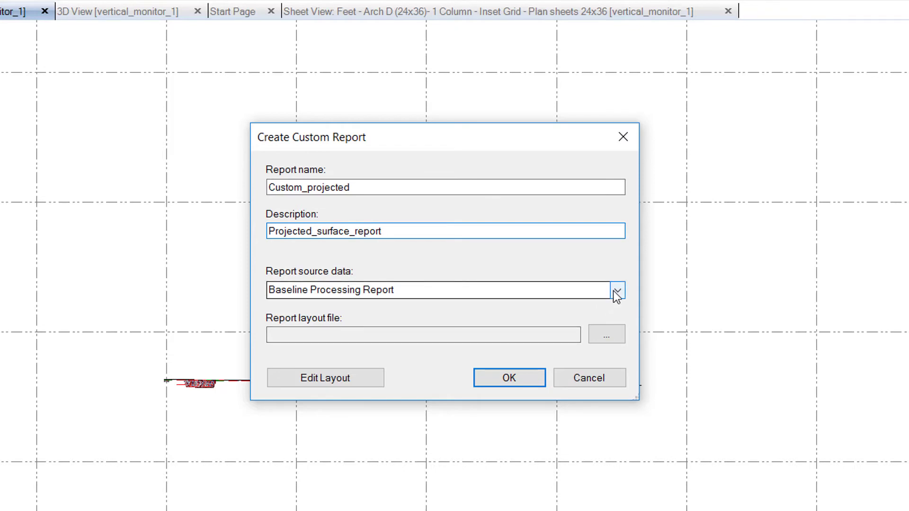
# Set the custom report's source data to Earthwork Report and its layout file to Custom Earthwork Report.docx.
pyautogui.click(614, 292)
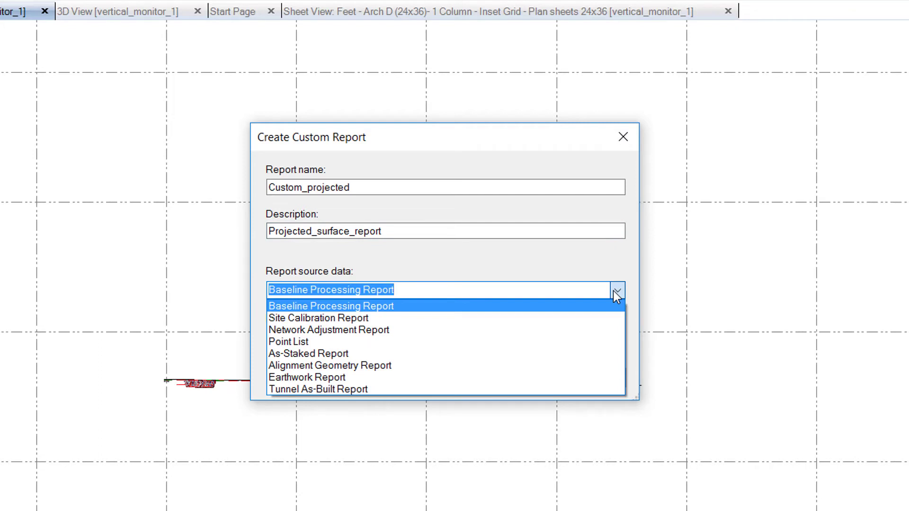
pyautogui.click(288, 377)
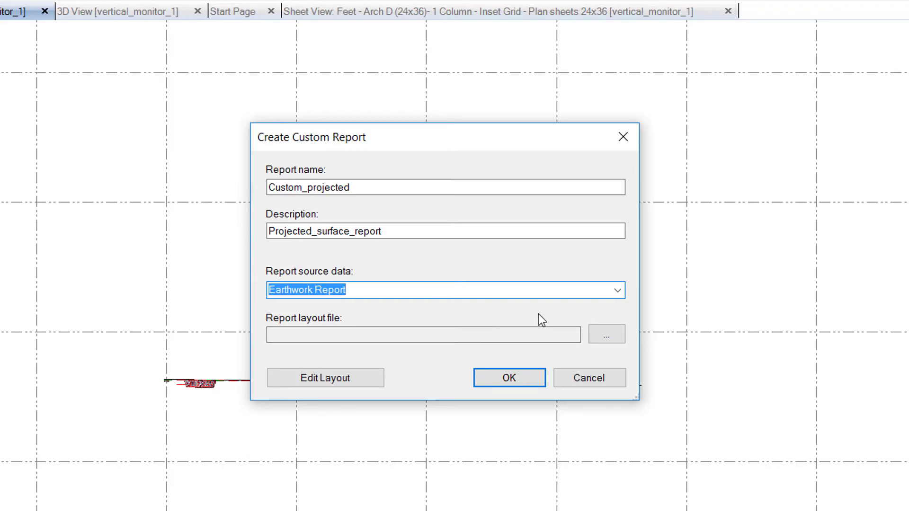
pyautogui.click(603, 334)
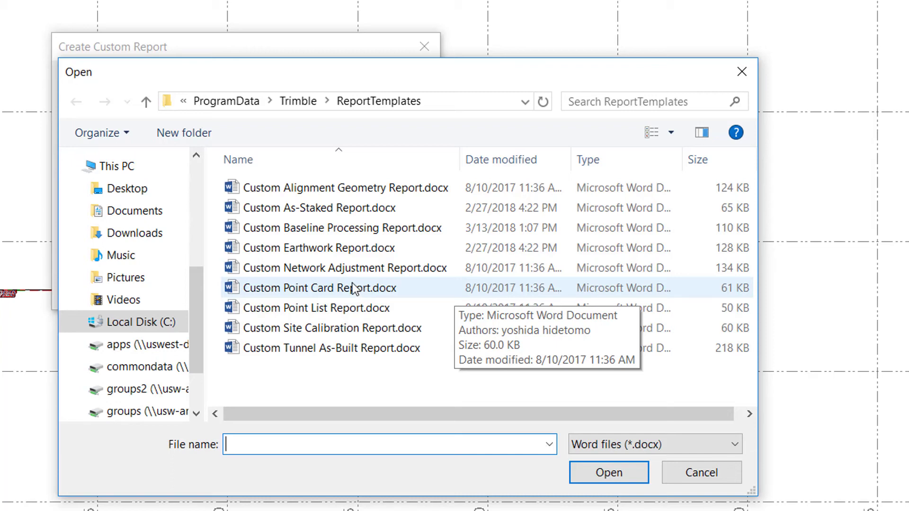
pyautogui.click(338, 248)
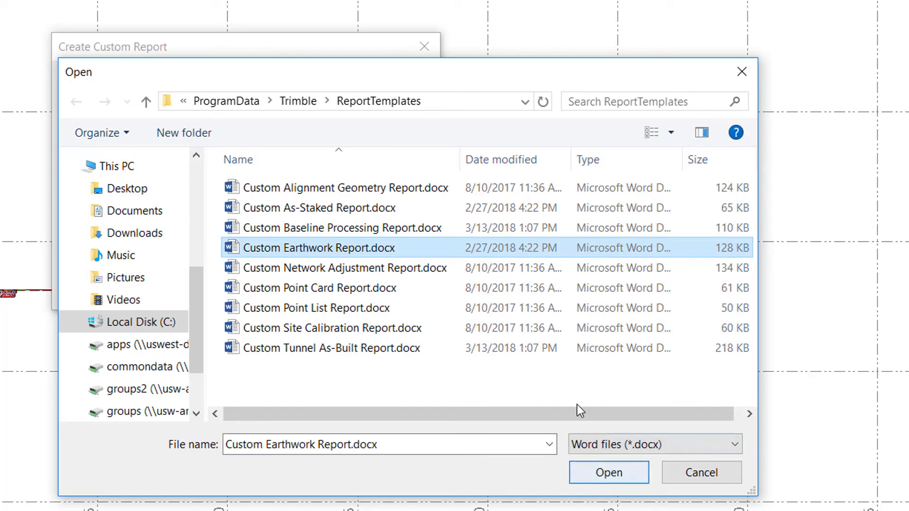
pyautogui.click(607, 473)
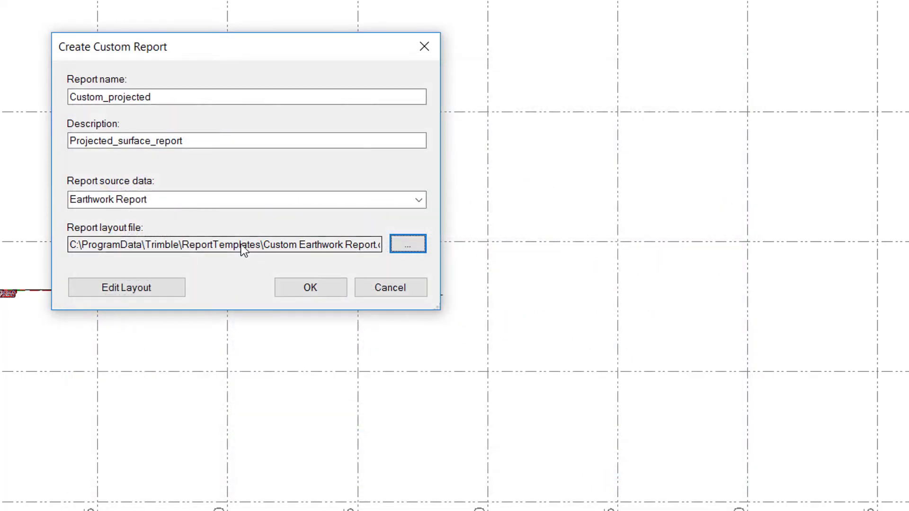
# Open the custom report's layout for editing in Word and review the template's project header, volume and area tables.
pyautogui.click(150, 286)
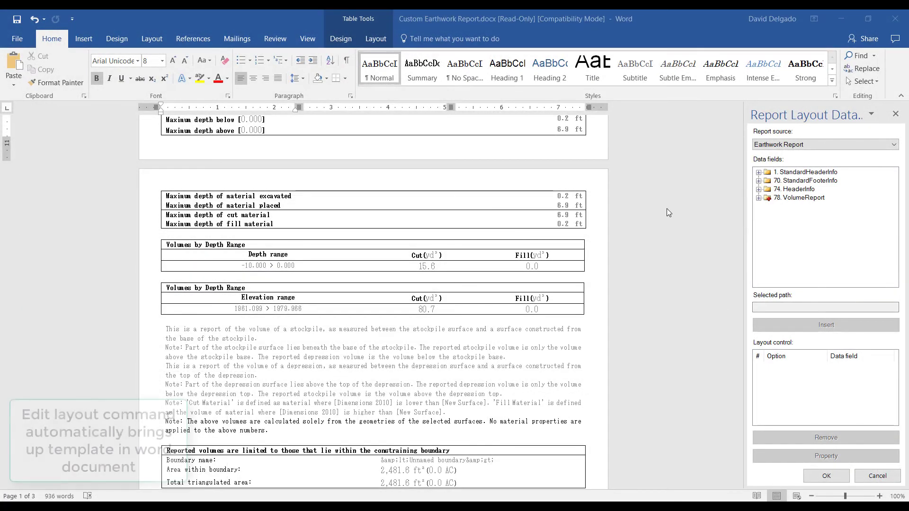
pyautogui.scroll(8, 666, 209)
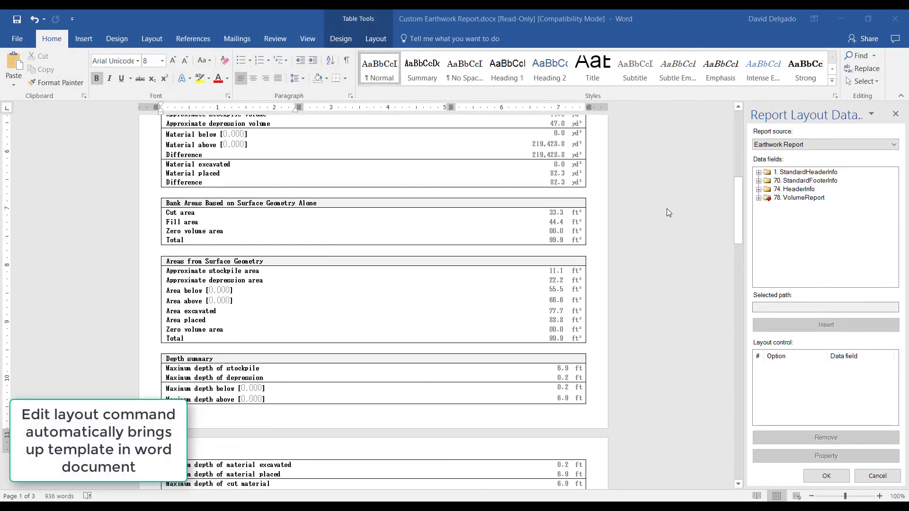
pyautogui.scroll(10, 667, 212)
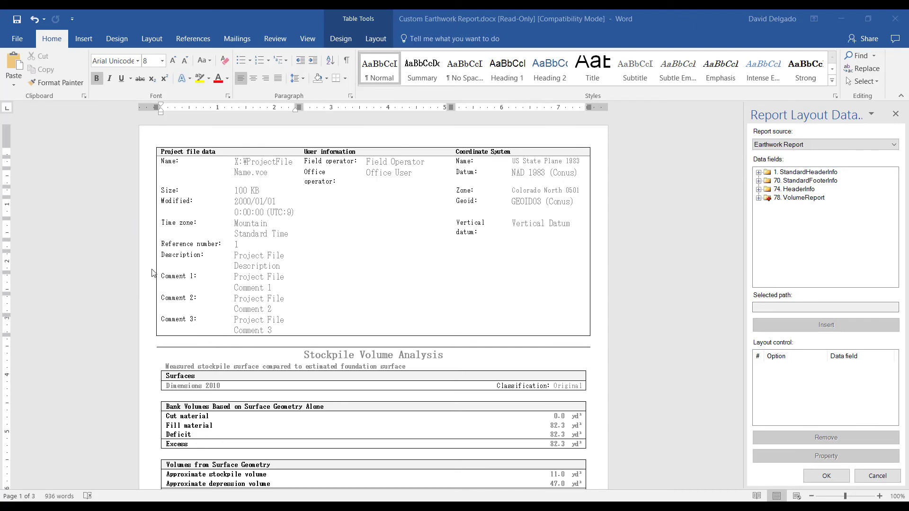
pyautogui.scroll(-7, 165, 402)
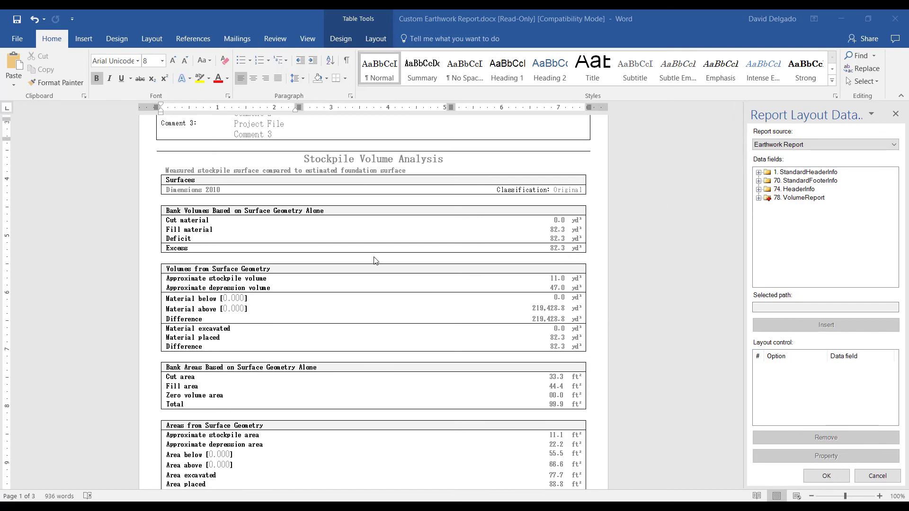
pyautogui.scroll(5, 375, 261)
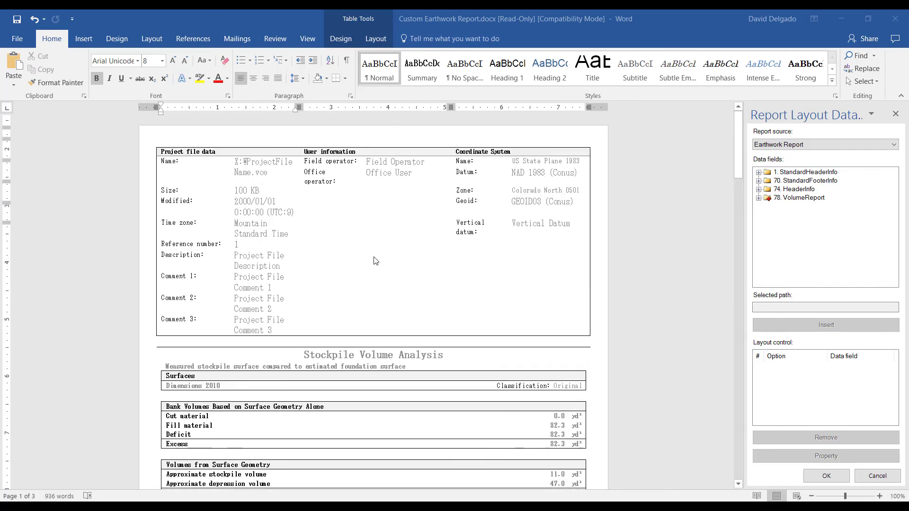